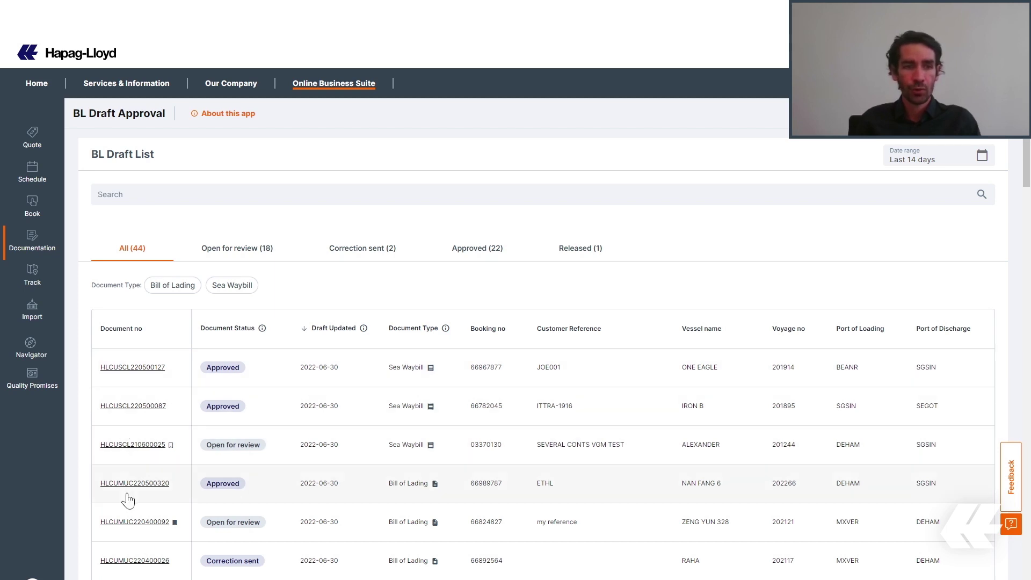
- Open the draft list's Date range dropdown showing Last 14 days and Last 42 days
{"action": "scroll", "coordinate": [260, 476], "scroll_direction": "down", "scroll_amount": 2}
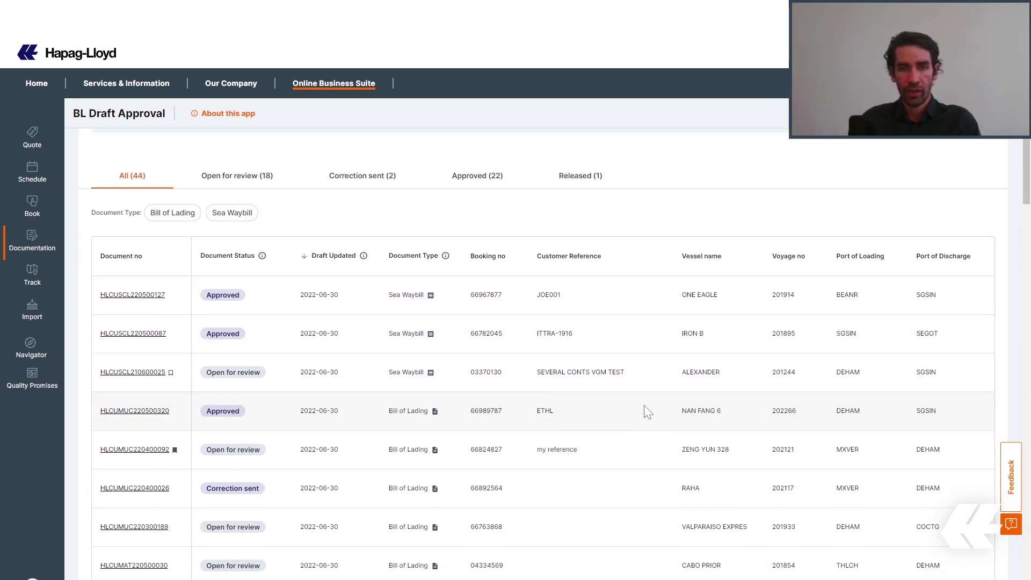
{"action": "scroll", "coordinate": [650, 411], "scroll_direction": "up", "scroll_amount": 2}
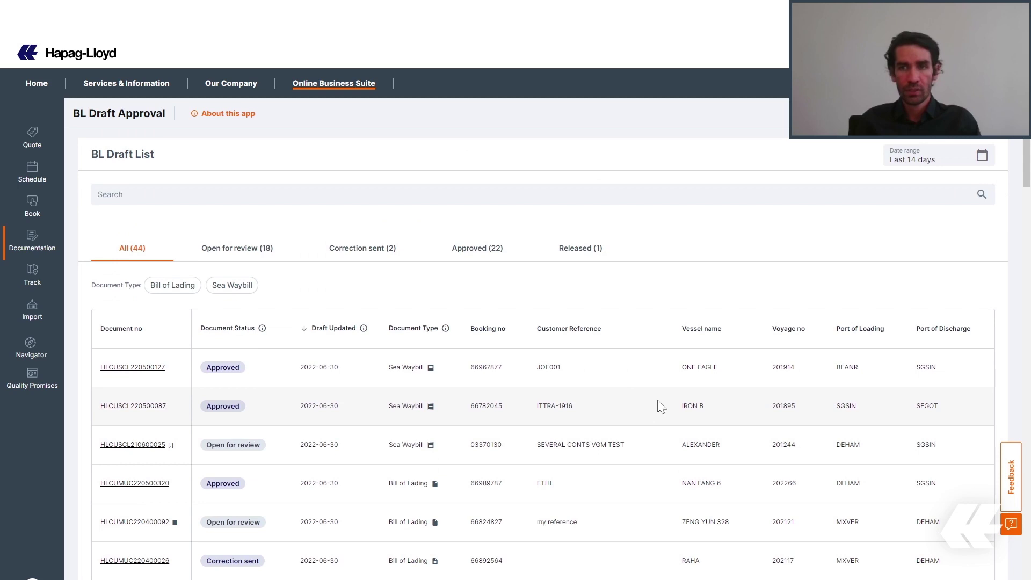
{"action": "left_click", "coordinate": [932, 161]}
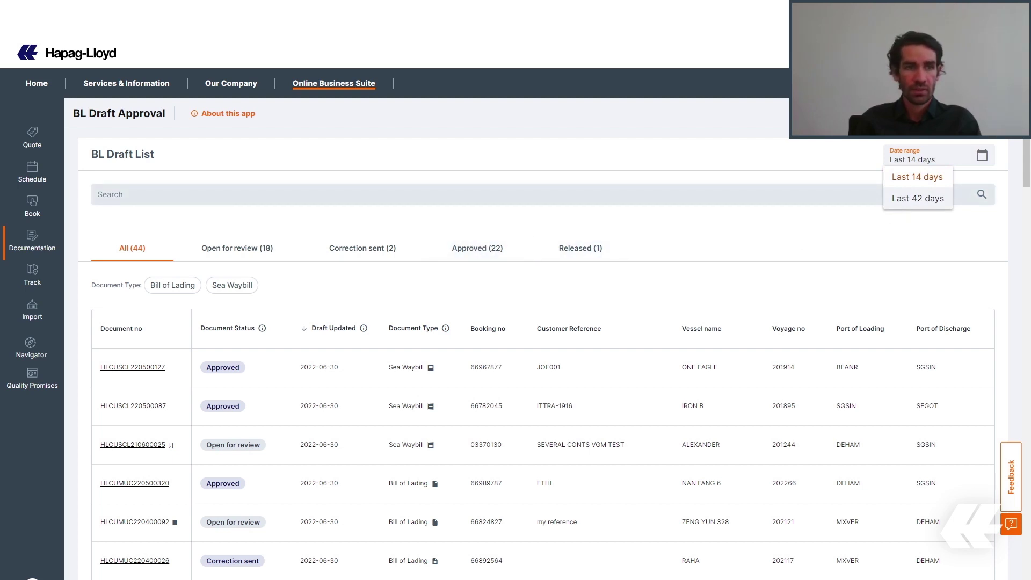
{"action": "left_click", "coordinate": [98, 197]}
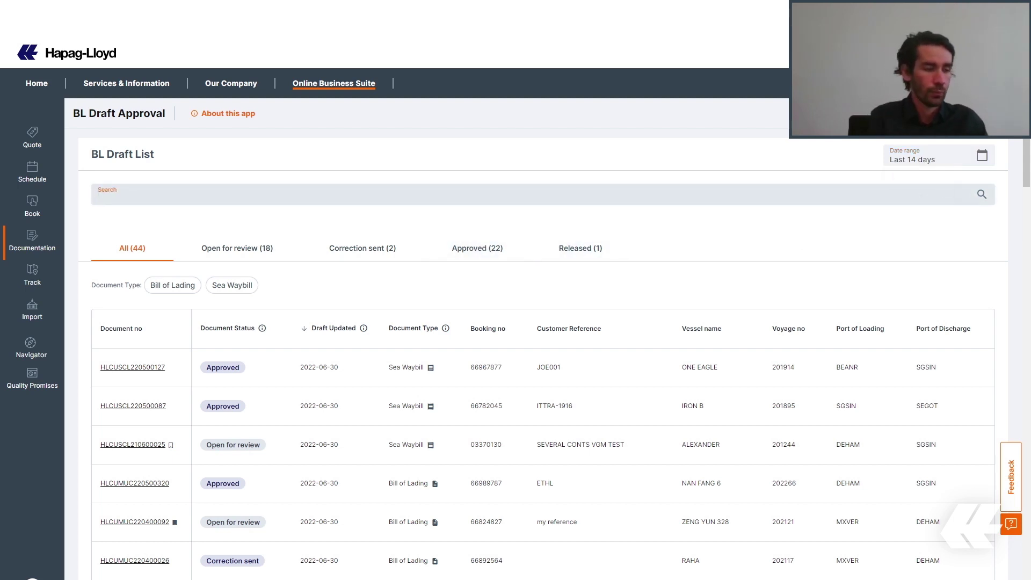
{"action": "type", "text": "127"}
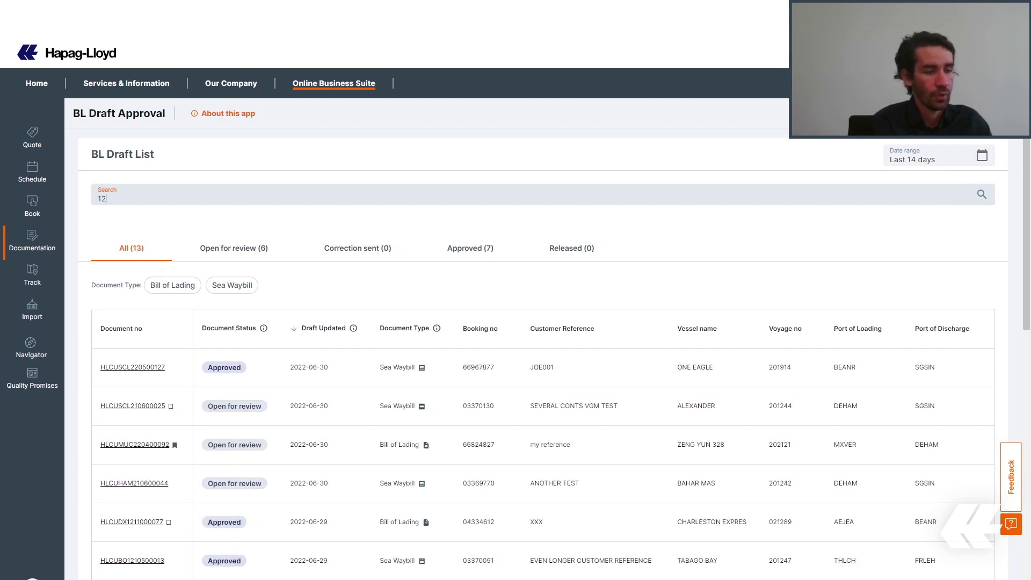
{"action": "key", "text": "BackSpace"}
{"action": "key", "text": "BackSpace"}
{"action": "key", "text": "BackSpace"}
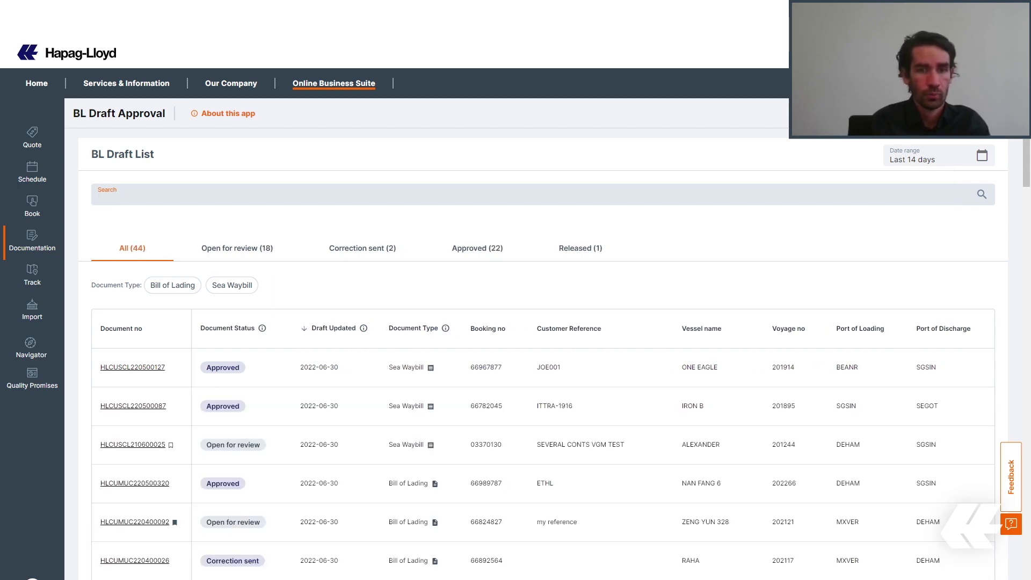
{"action": "type", "text": "877"}
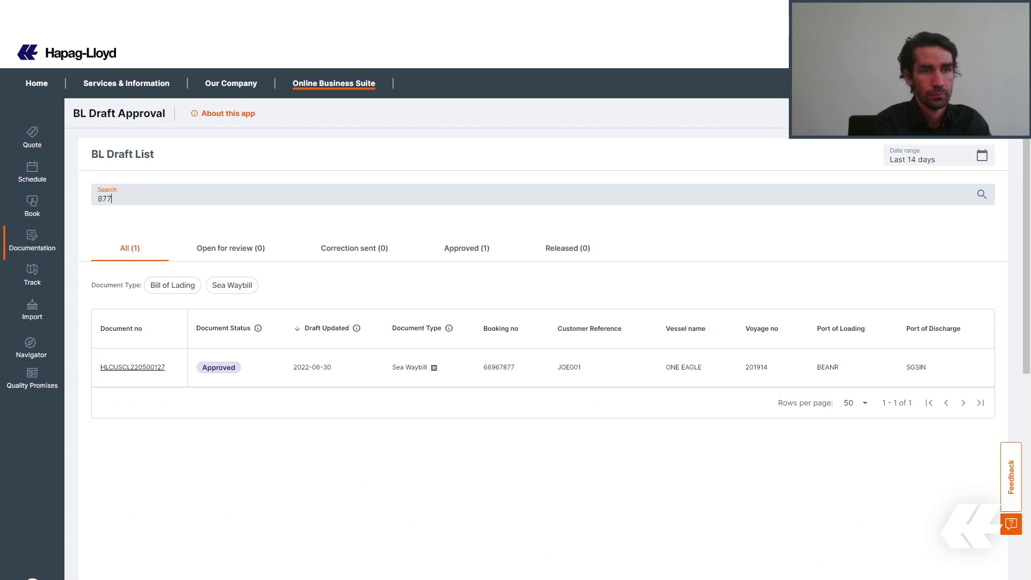
{"action": "key", "text": "BackSpace"}
{"action": "key", "text": "BackSpace"}
{"action": "key", "text": "BackSpace"}
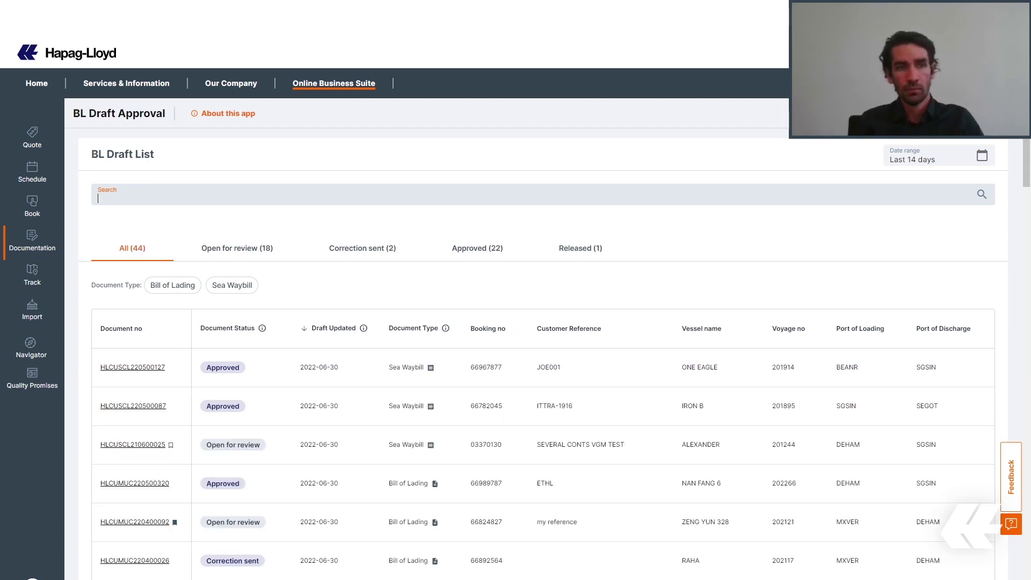
{"action": "left_click", "coordinate": [238, 259]}
{"action": "left_click", "coordinate": [342, 251]}
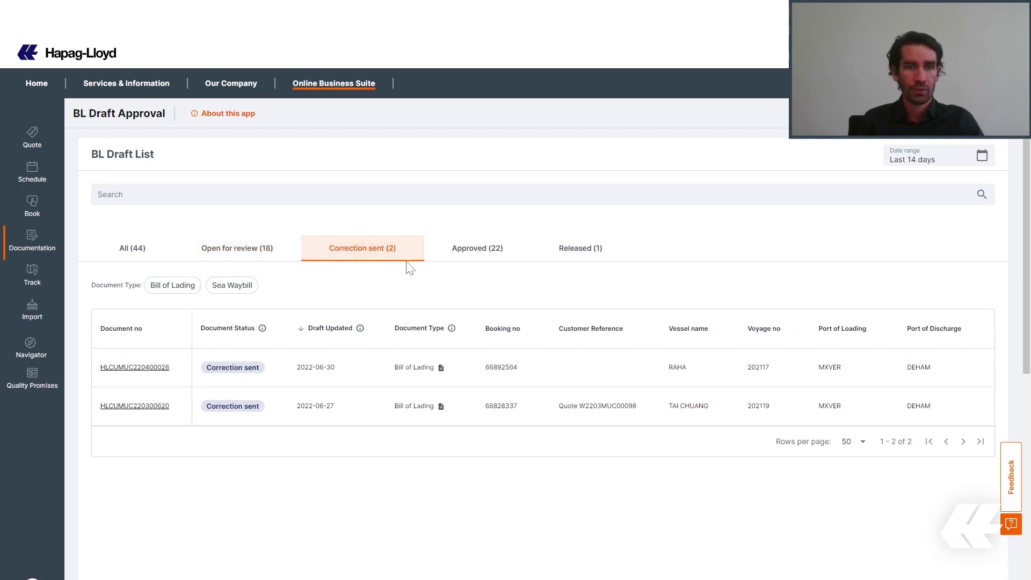
{"action": "left_click", "coordinate": [474, 247]}
{"action": "left_click", "coordinate": [590, 249]}
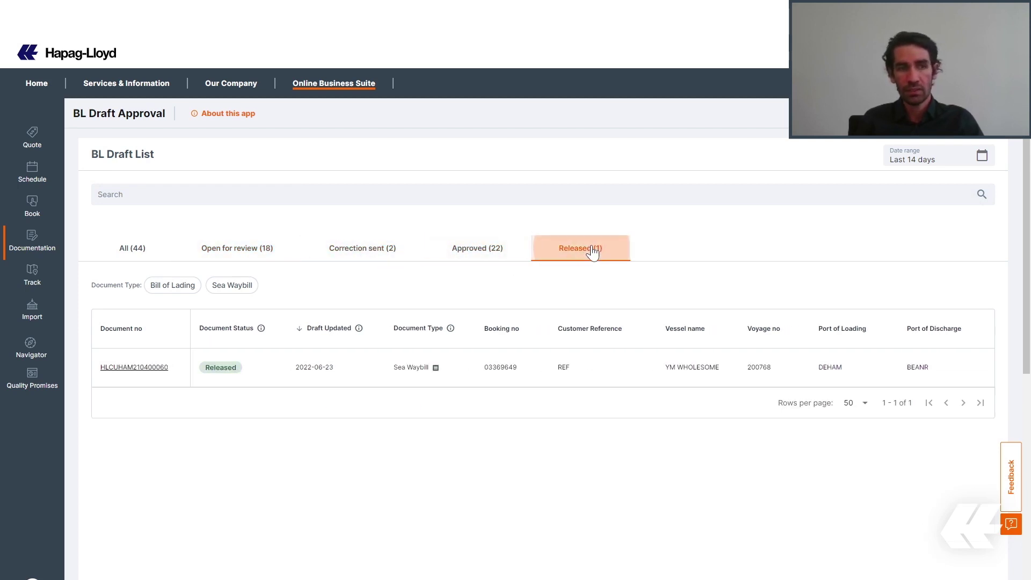
{"action": "left_click", "coordinate": [135, 257]}
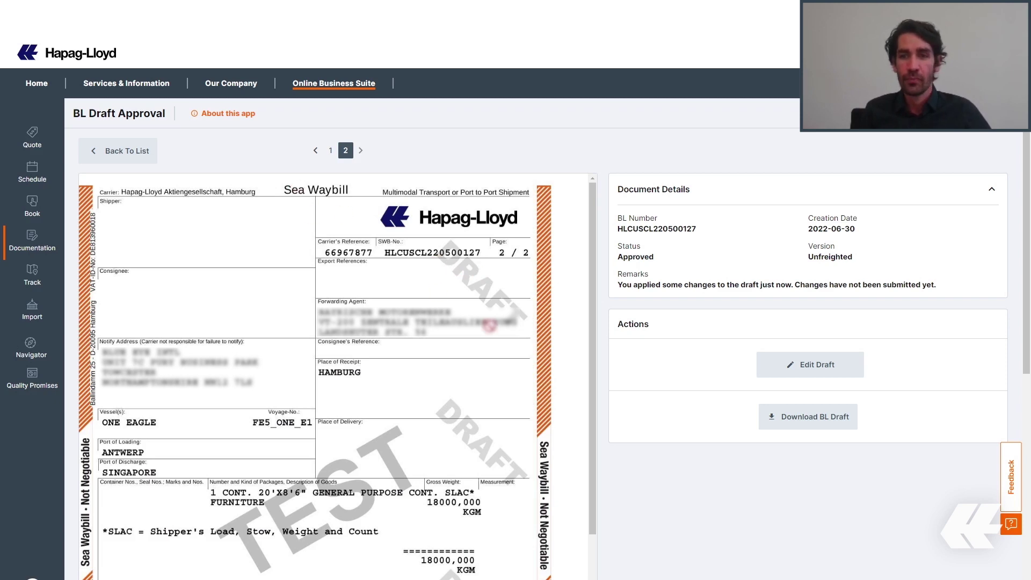
- Edit the draft's Shipper to Hapag-Lloyd AG, comparing and undoing once before re-pasting it
{"action": "left_click", "coordinate": [794, 369]}
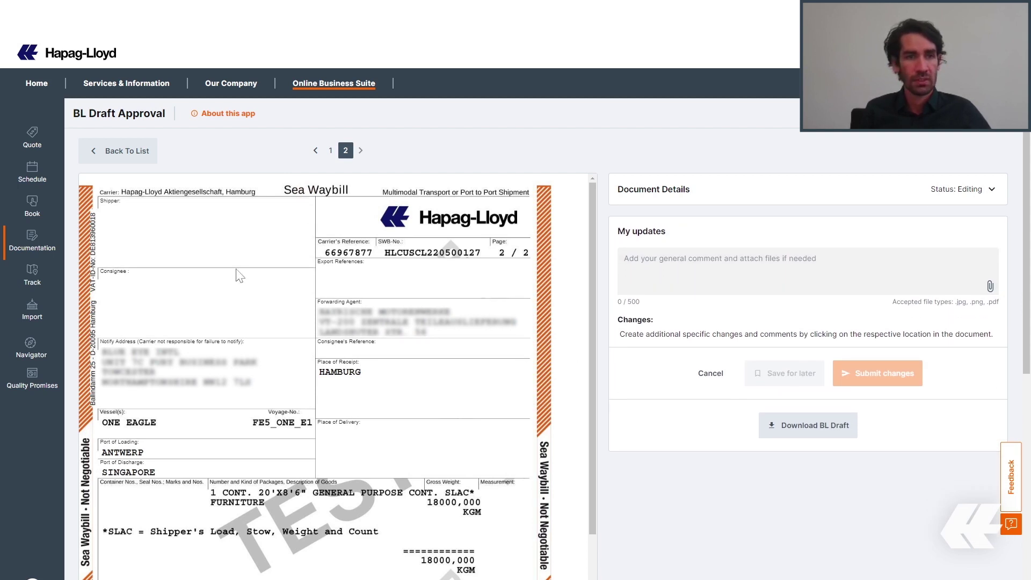
{"action": "left_click", "coordinate": [102, 212]}
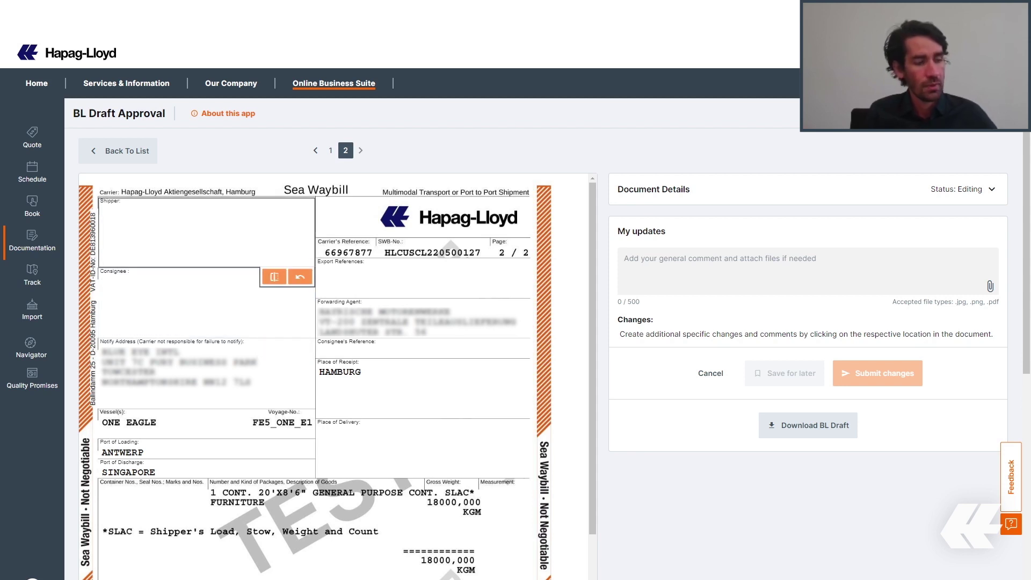
{"action": "type", "text": "Hapag-Lloyd AG"}
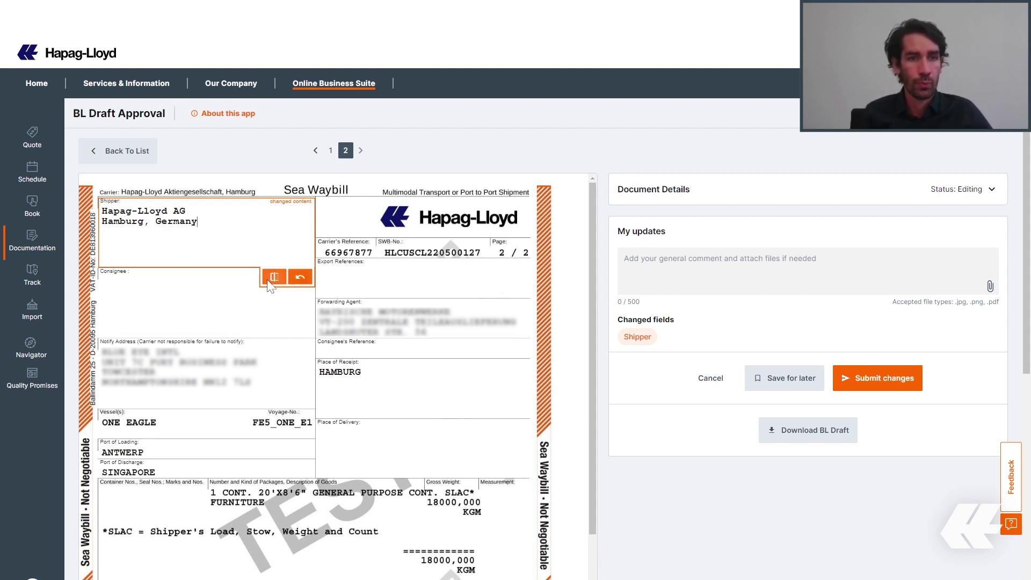
{"action": "left_click", "coordinate": [274, 276]}
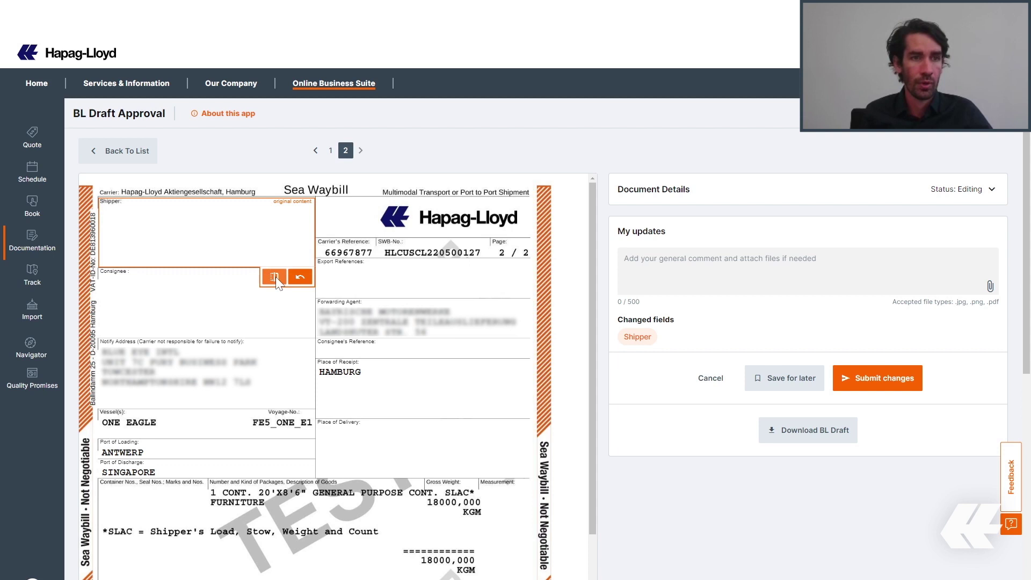
{"action": "left_click", "coordinate": [271, 274]}
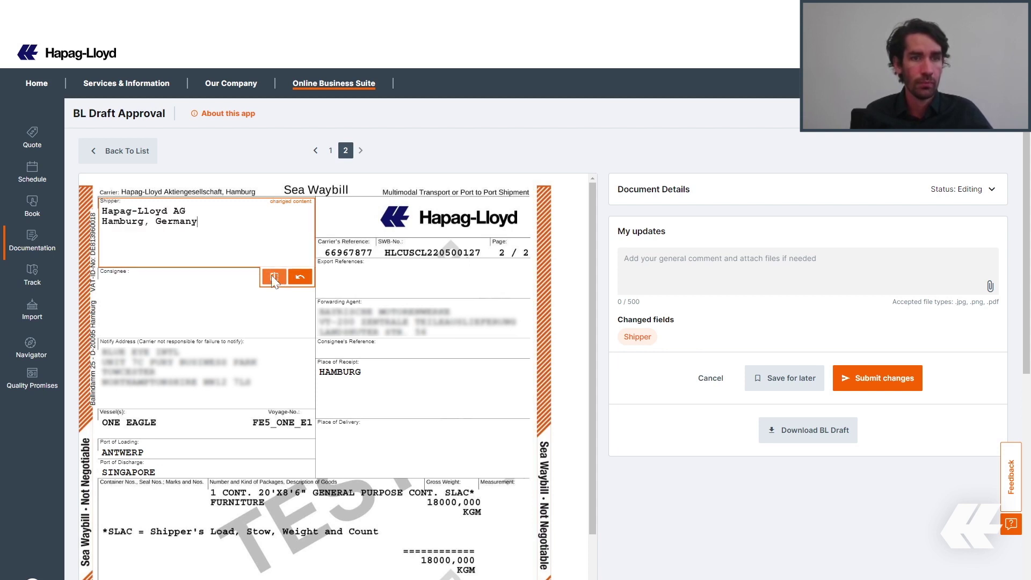
{"action": "left_click", "coordinate": [300, 277]}
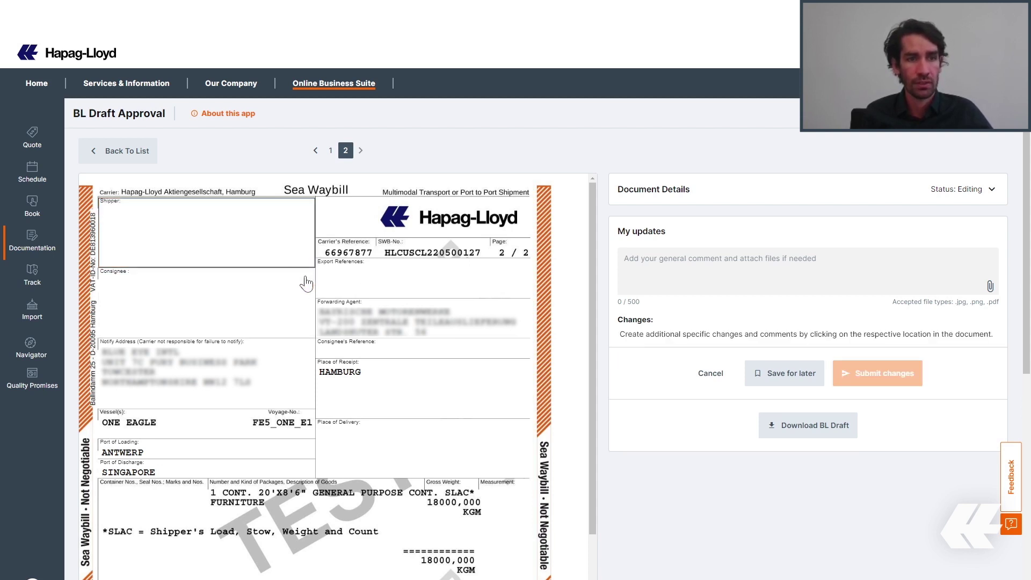
{"action": "type", "text": "Hapag-Lloyd AG"}
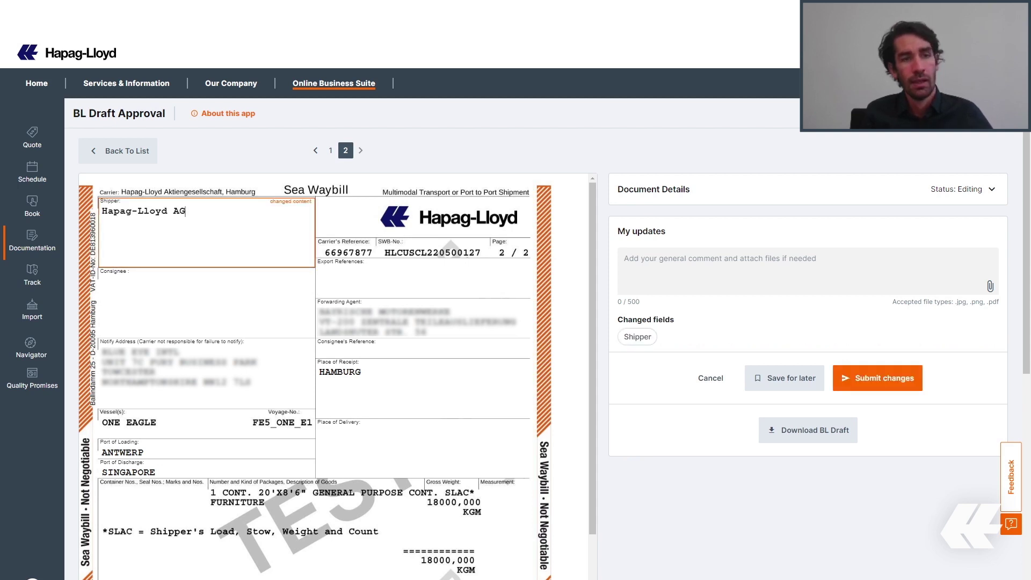
- Paste Hapag-Lloyd AG into the Consignee field
{"action": "left_click", "coordinate": [204, 300]}
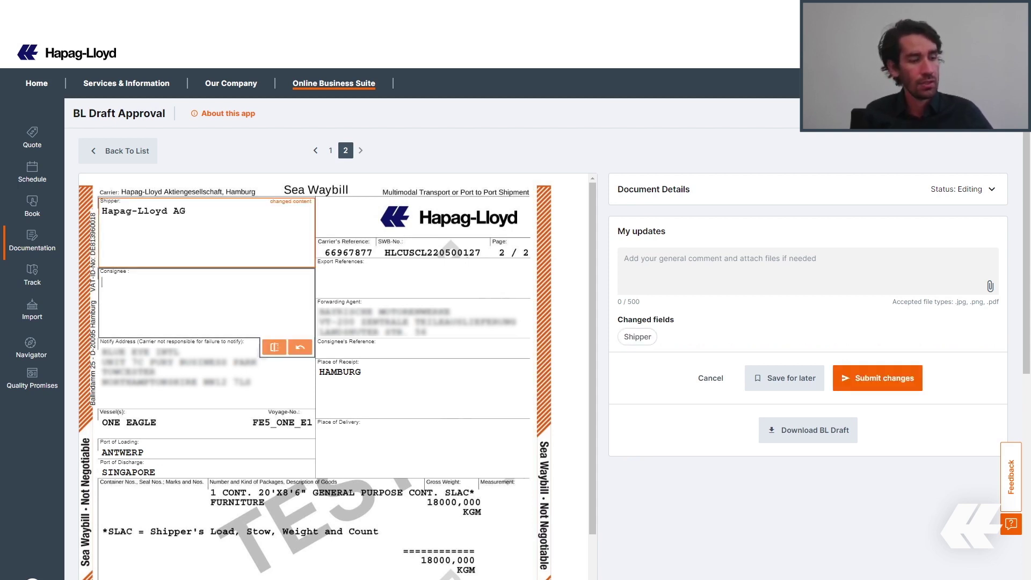
{"action": "type", "text": "Hapag-Lloyd AG"}
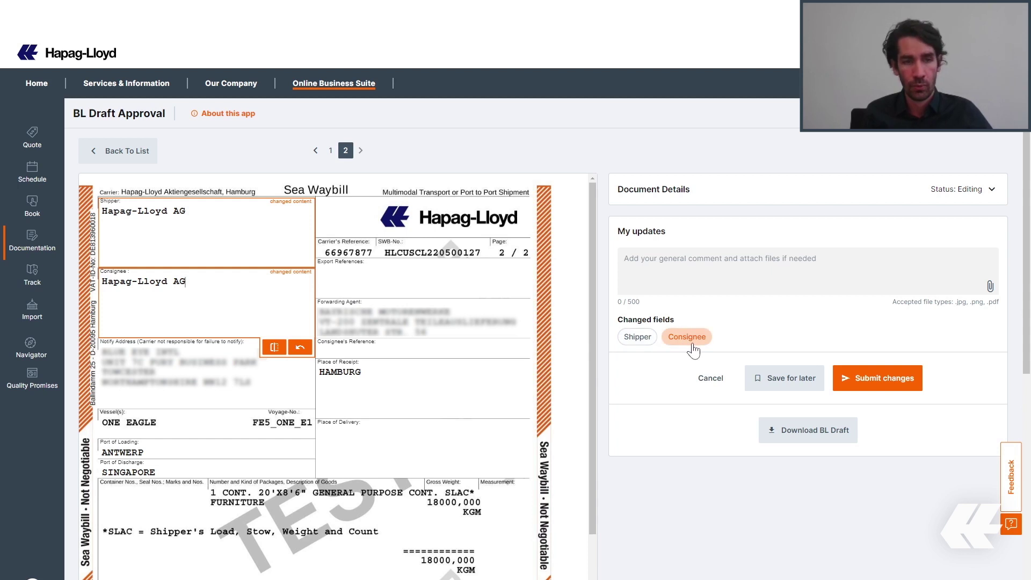
{"action": "scroll", "coordinate": [346, 357], "scroll_direction": "down", "scroll_amount": 3}
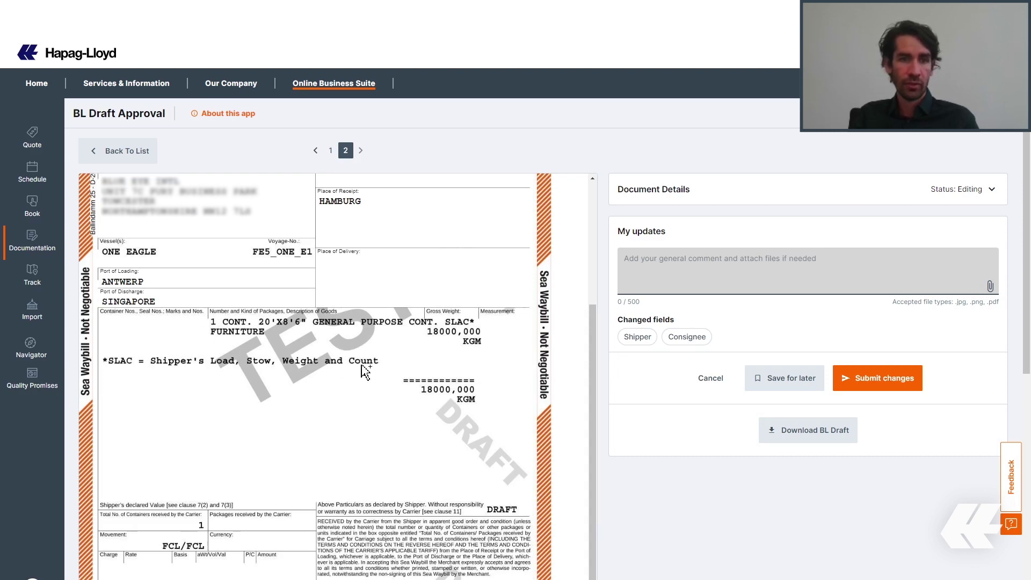
- Comment 17500 at the page-2 gross weight and Toys beside the FURNITURE goods description
{"action": "left_click", "coordinate": [436, 342]}
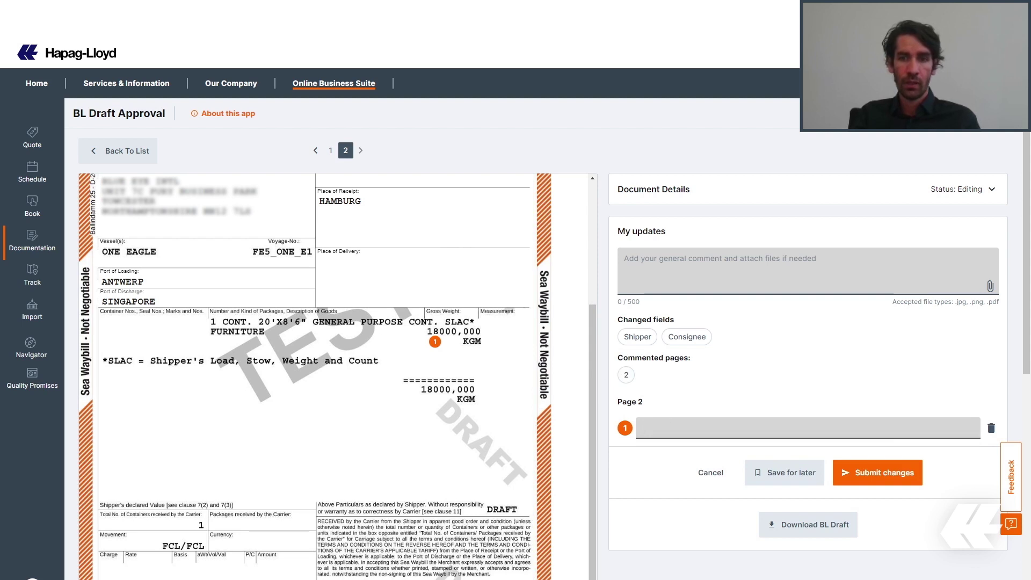
{"action": "type", "text": "17500"}
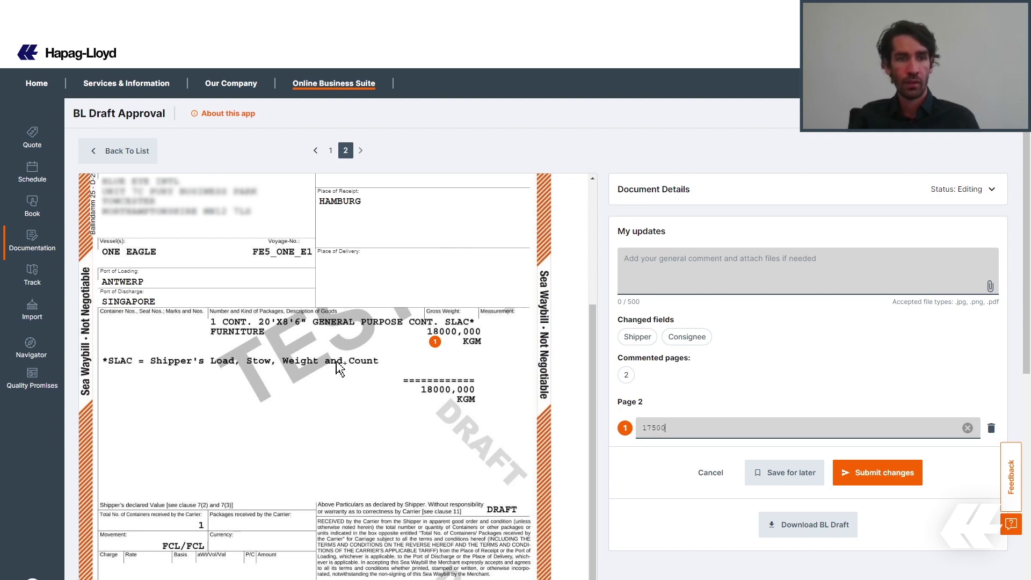
{"action": "left_click", "coordinate": [227, 340]}
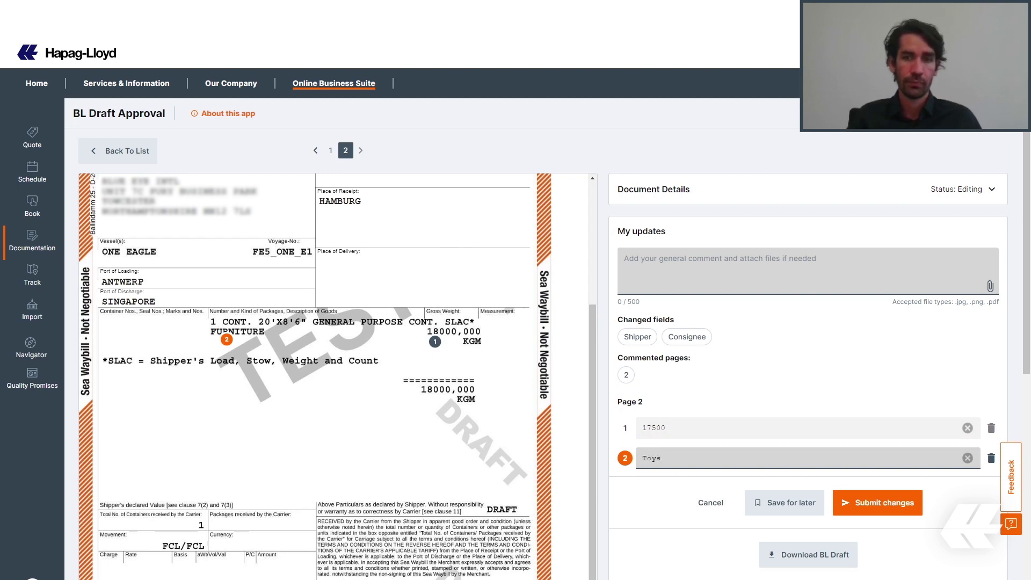
{"action": "left_click", "coordinate": [734, 398]}
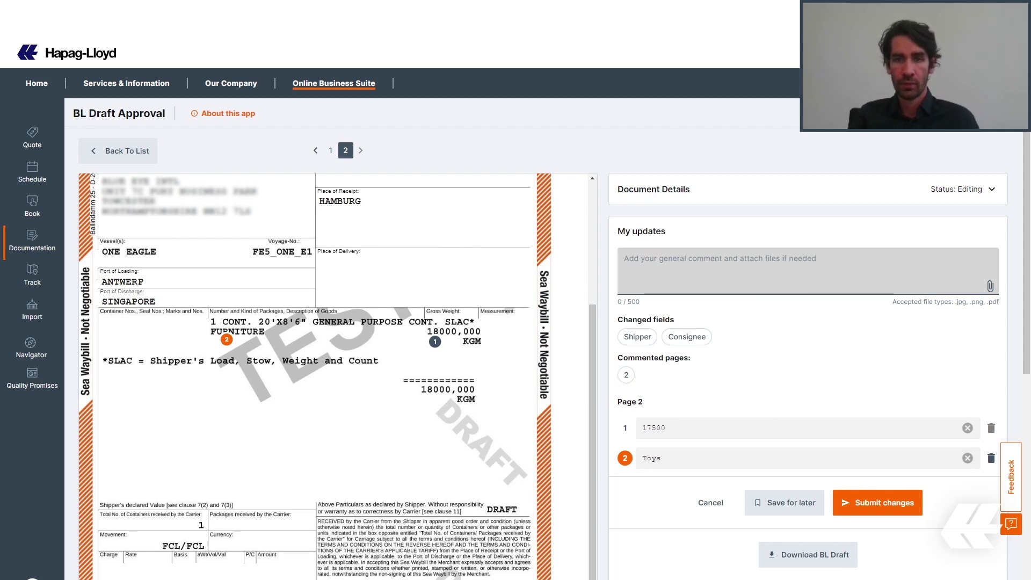
- Attach the container seal JPEG to My updates with the description 'Container seal'
{"action": "left_click", "coordinate": [990, 286]}
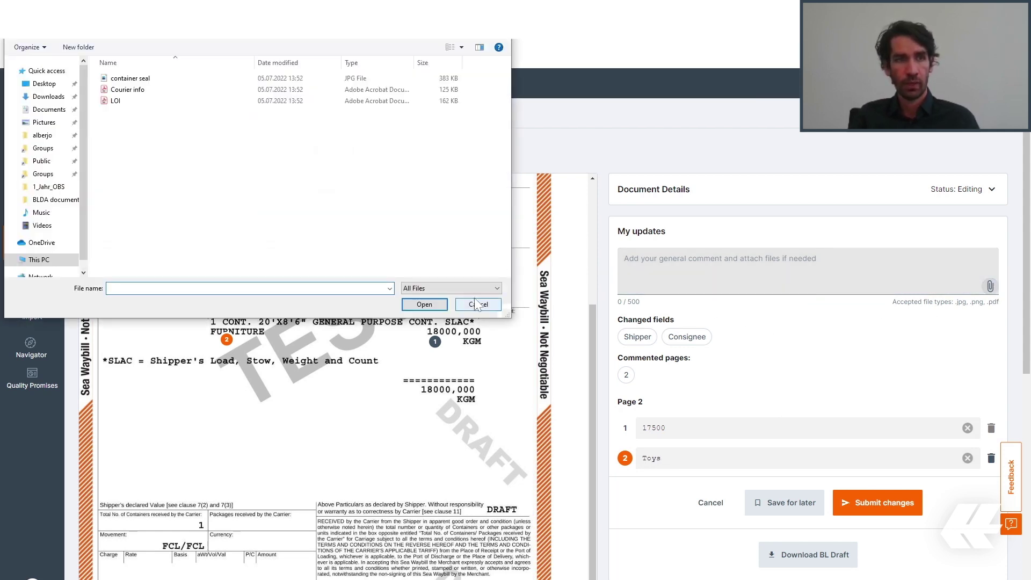
{"action": "double_click", "coordinate": [130, 78]}
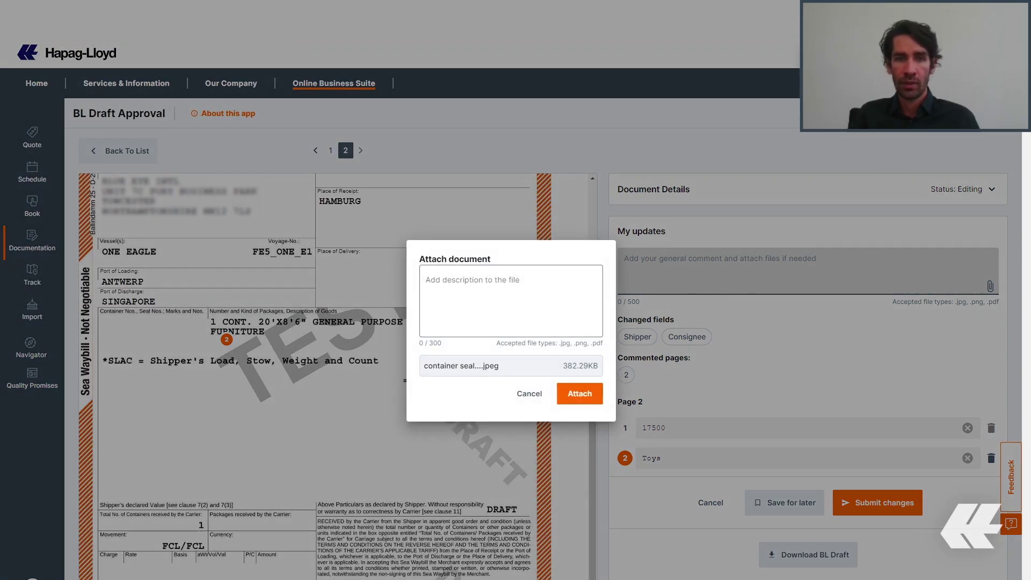
{"action": "left_click", "coordinate": [579, 395]}
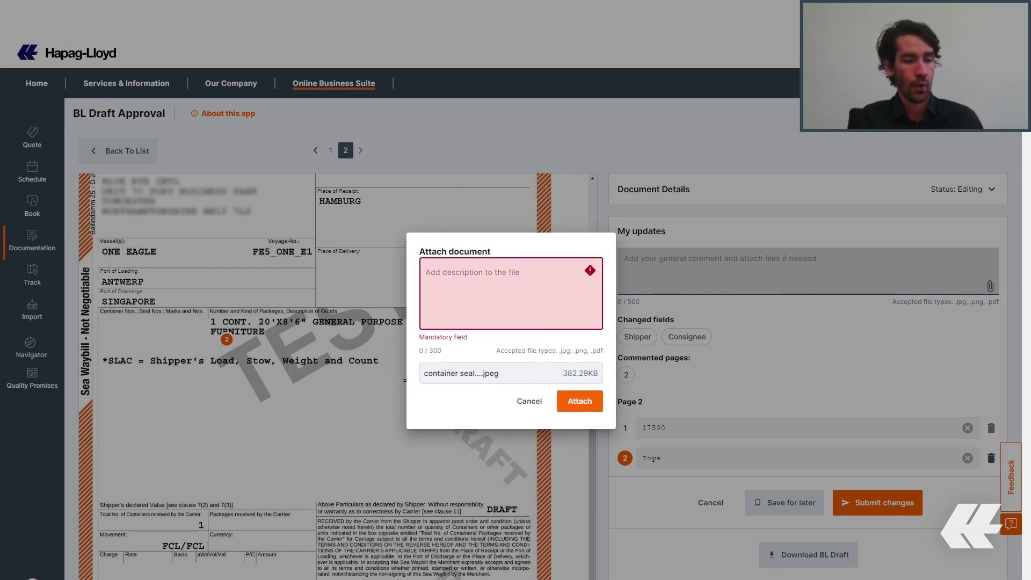
{"action": "type", "text": "Container seal"}
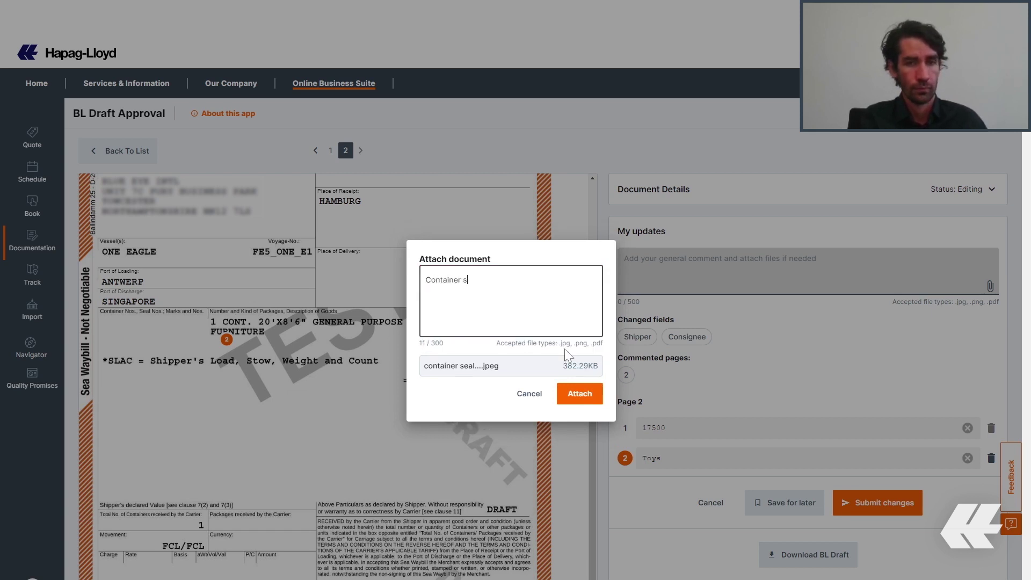
{"action": "left_click", "coordinate": [580, 394]}
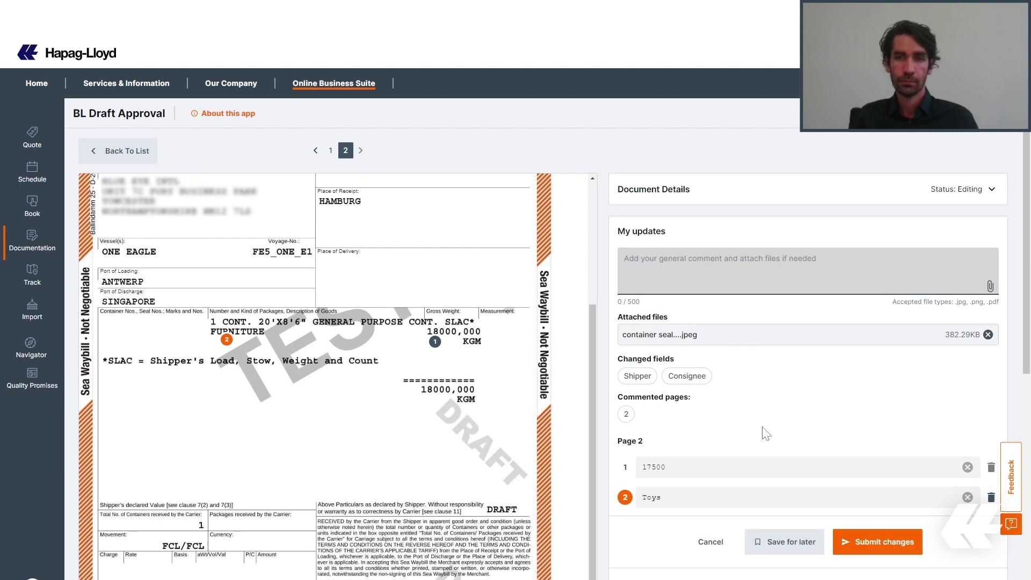
{"action": "scroll", "coordinate": [747, 384], "scroll_direction": "down", "scroll_amount": 2}
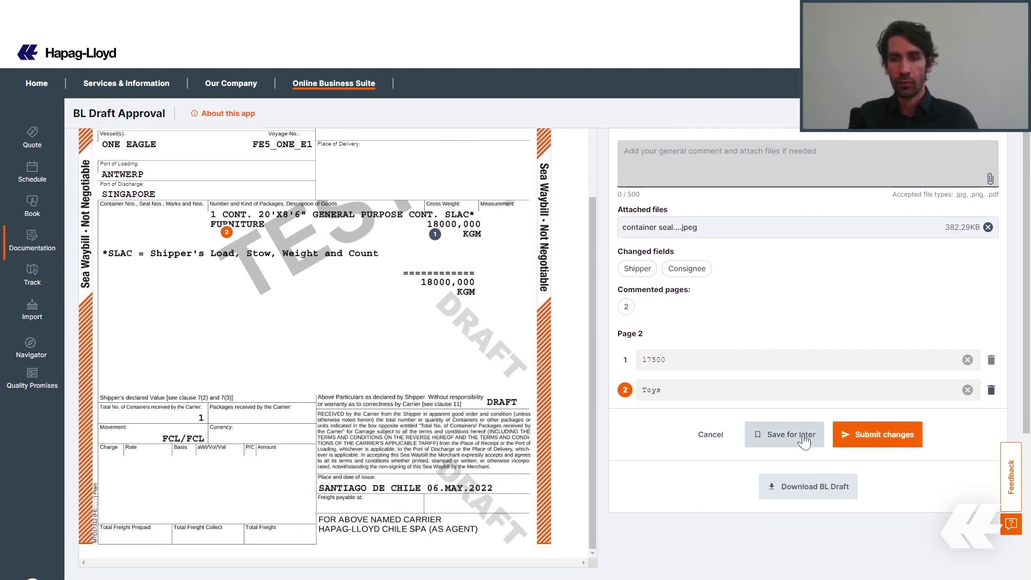
- Submit the Shipper and Consignee corrections and confirm with Continue
{"action": "left_click", "coordinate": [896, 440]}
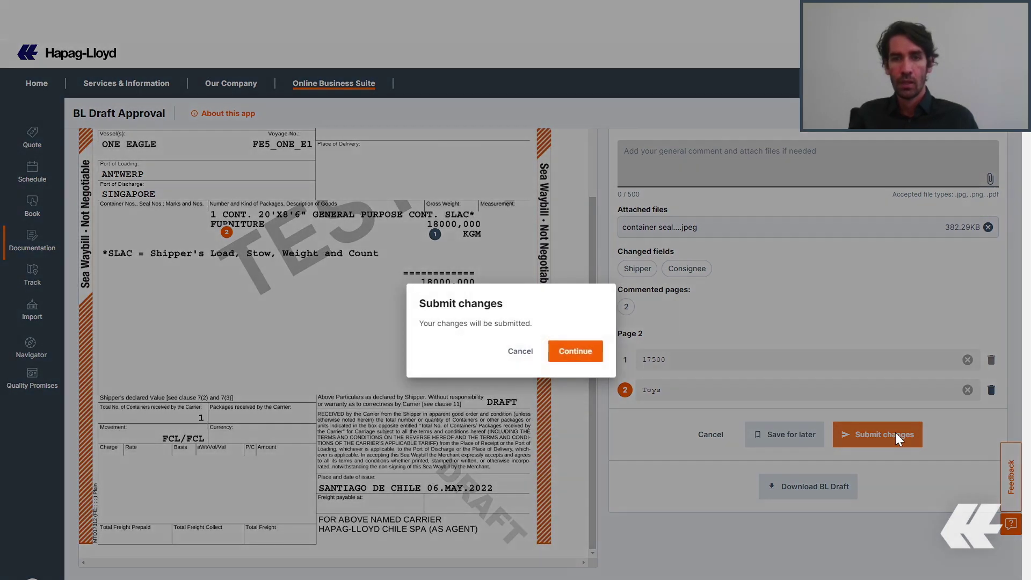
{"action": "left_click", "coordinate": [583, 355]}
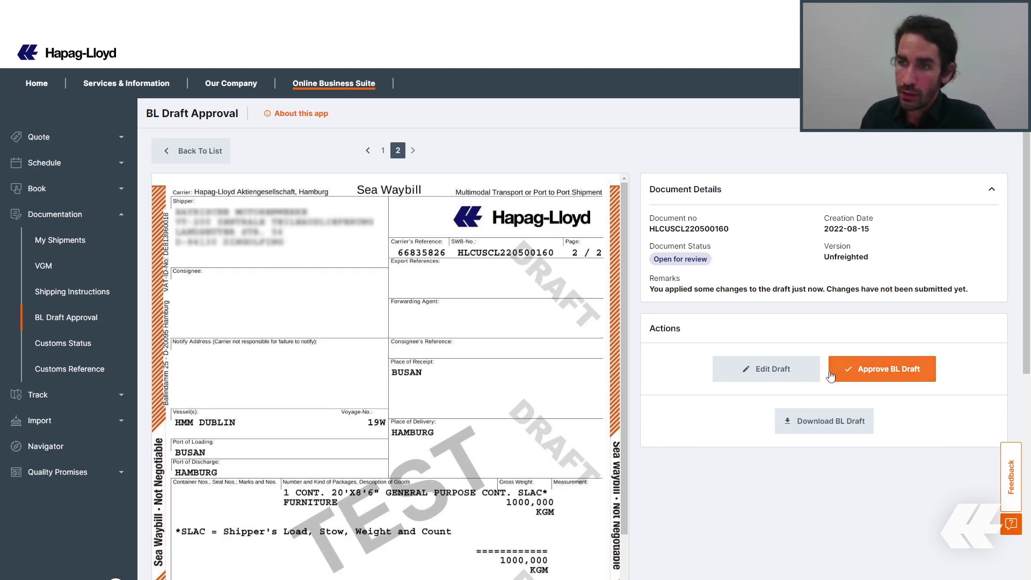
- Start approving the draft with release instructions 'manual instructions'
{"action": "left_click", "coordinate": [914, 374]}
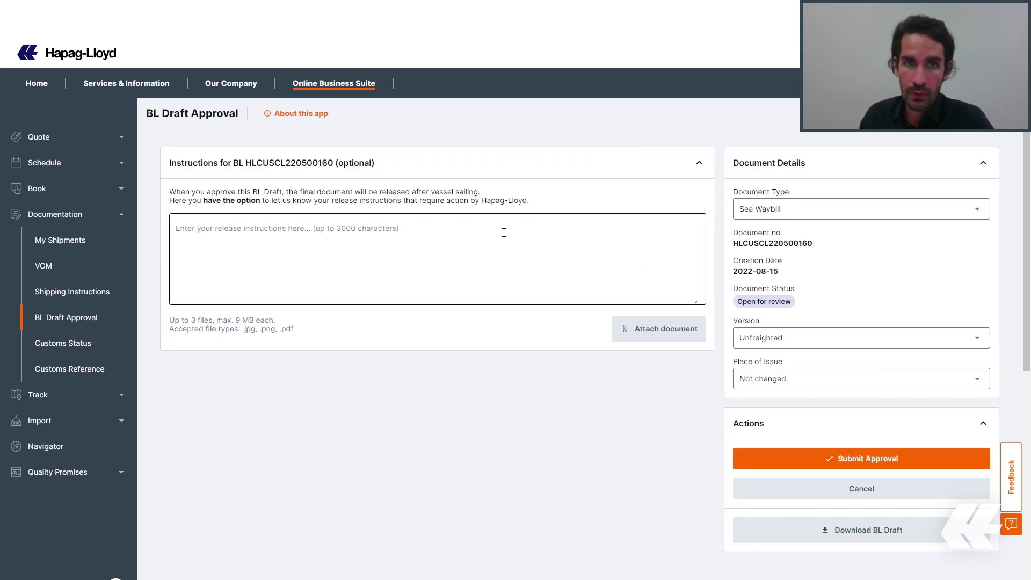
{"action": "left_click", "coordinate": [422, 257]}
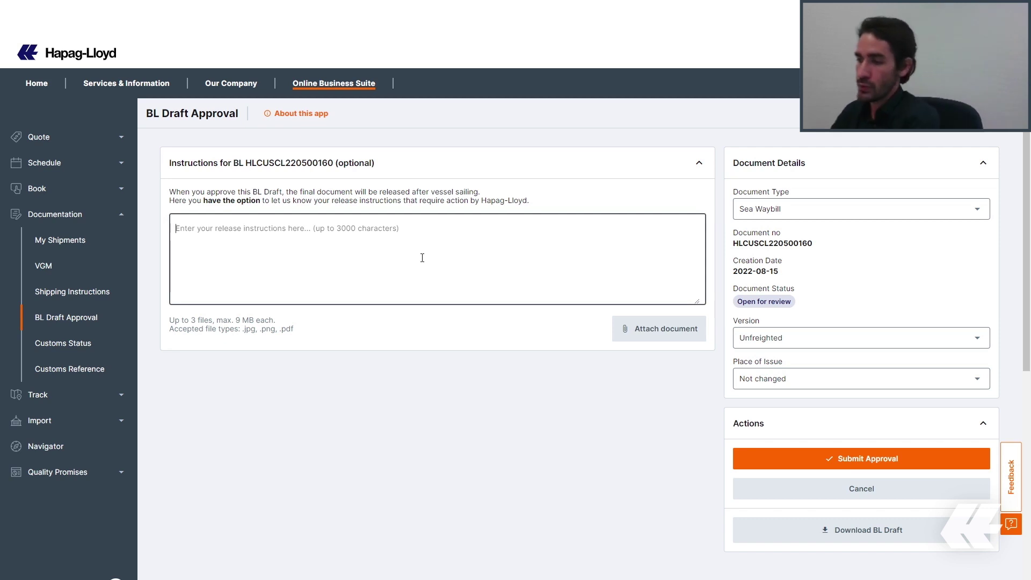
{"action": "type", "text": "manual ins"}
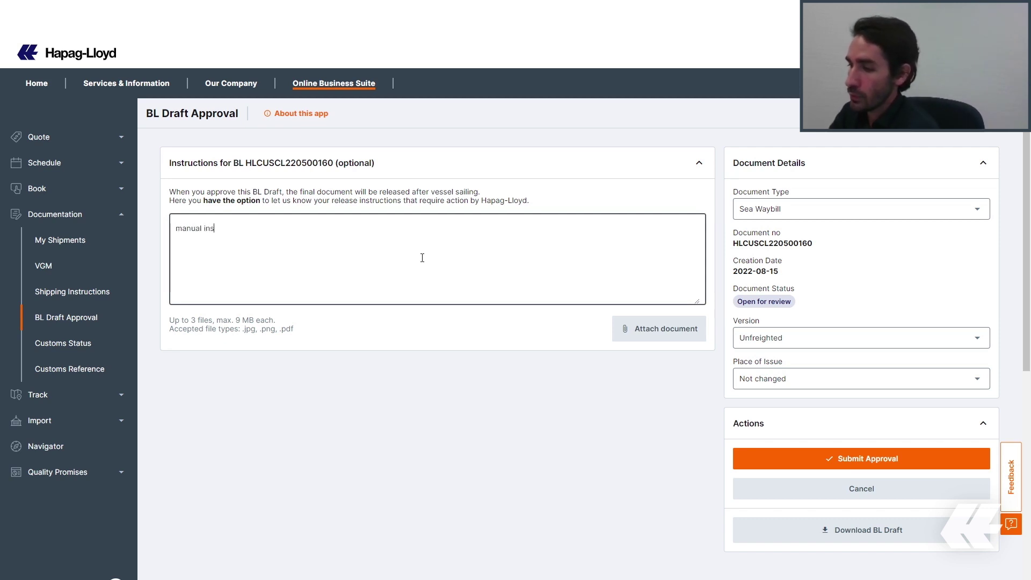
{"action": "type", "text": "tructions"}
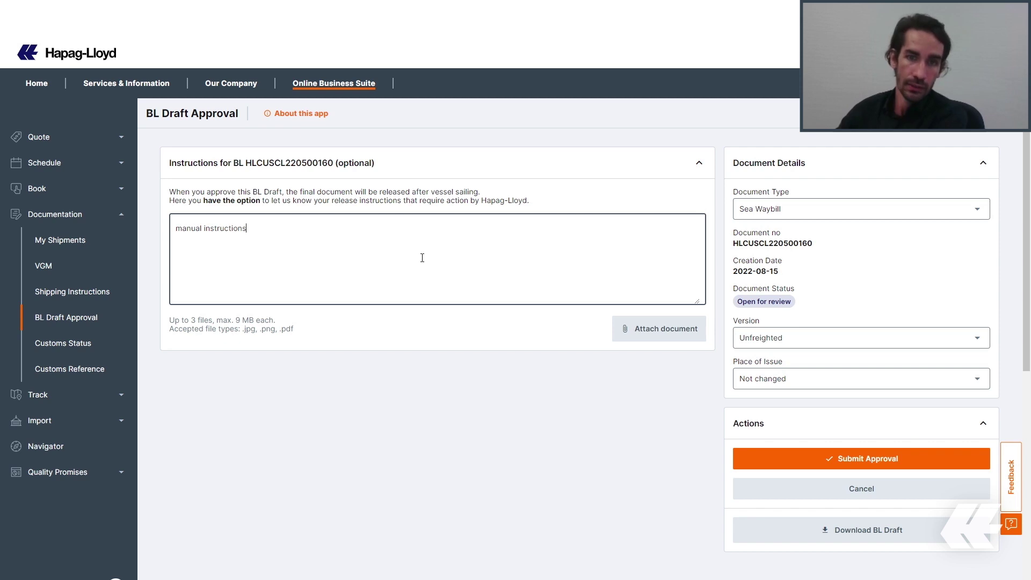
- Attach the container seal image to the approval, described as 'cntr seal'
{"action": "left_click", "coordinate": [647, 336]}
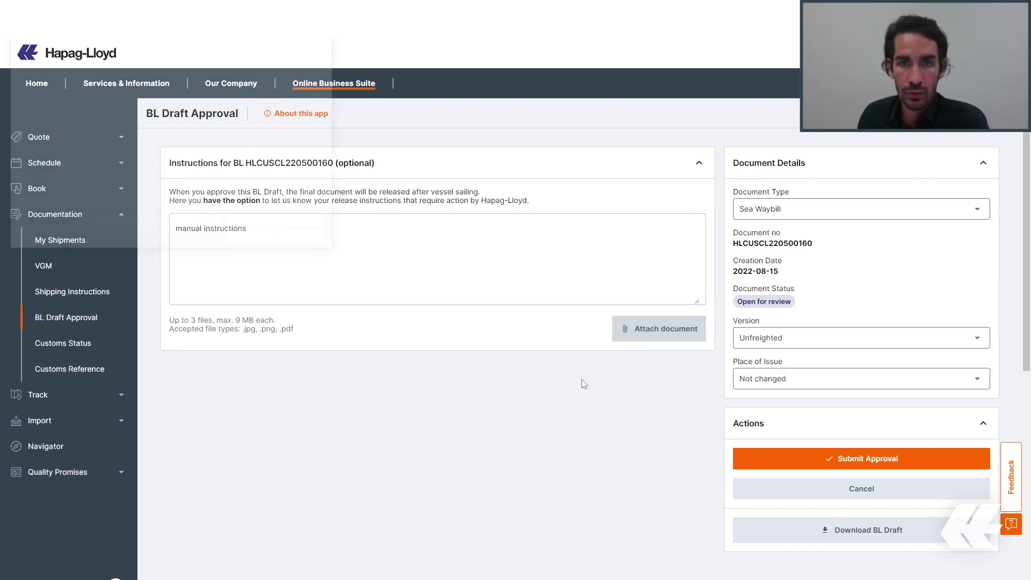
{"action": "double_click", "coordinate": [129, 64]}
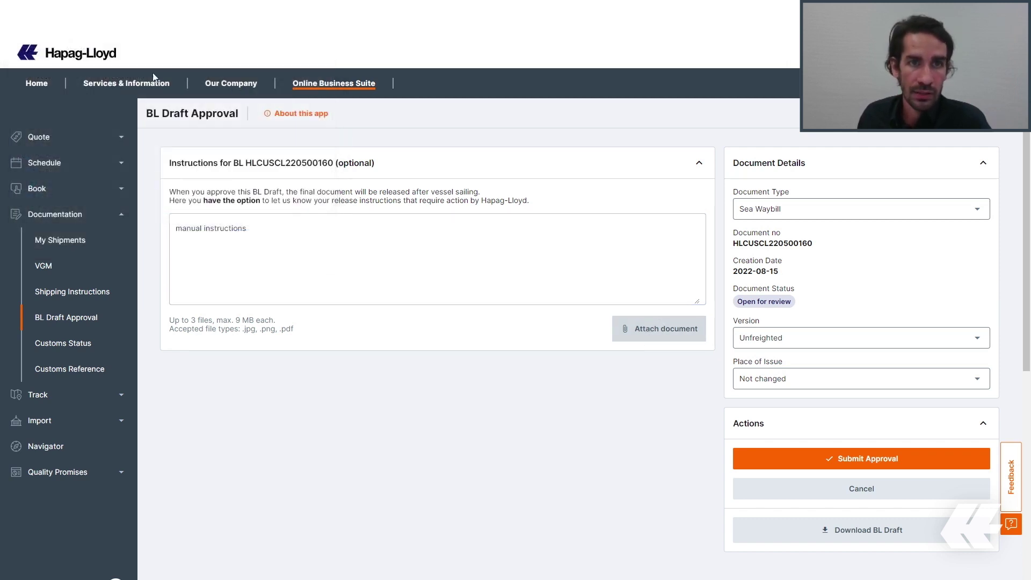
{"action": "left_click", "coordinate": [494, 319]}
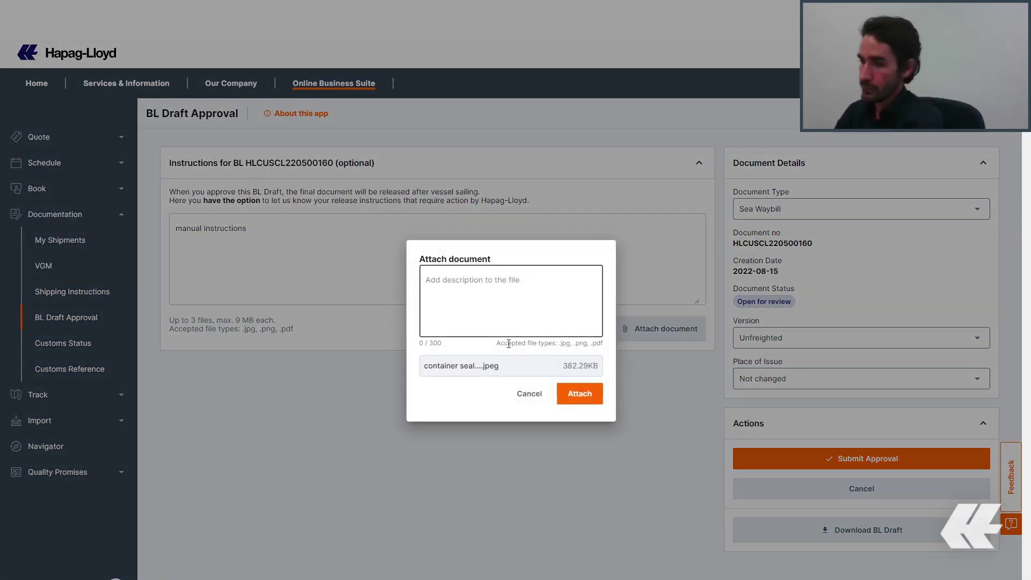
{"action": "type", "text": "cntr seal"}
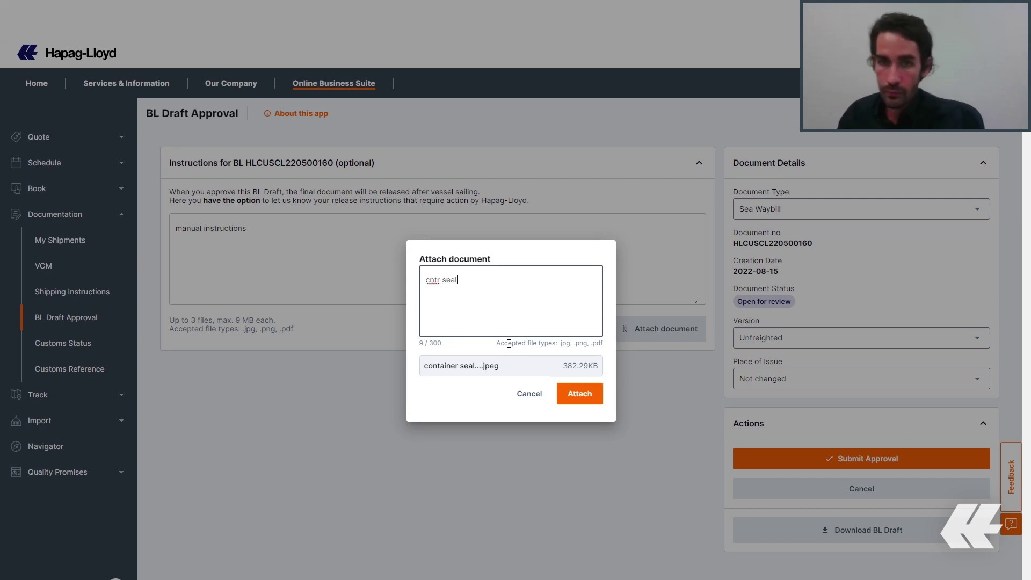
{"action": "left_click", "coordinate": [579, 394]}
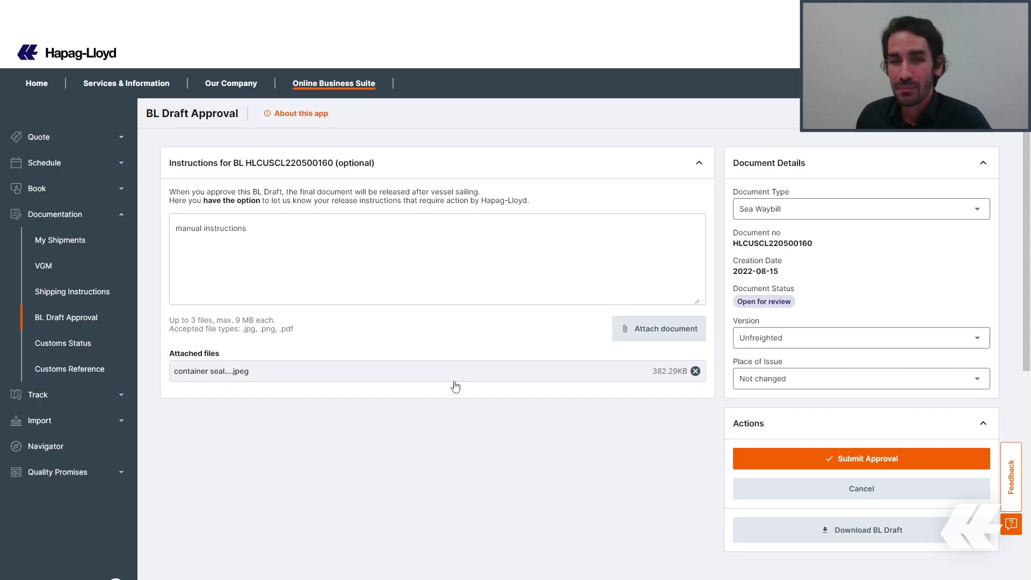
- Keep Sea Waybill as document type and Unfreighted as version
{"action": "left_click", "coordinate": [970, 215]}
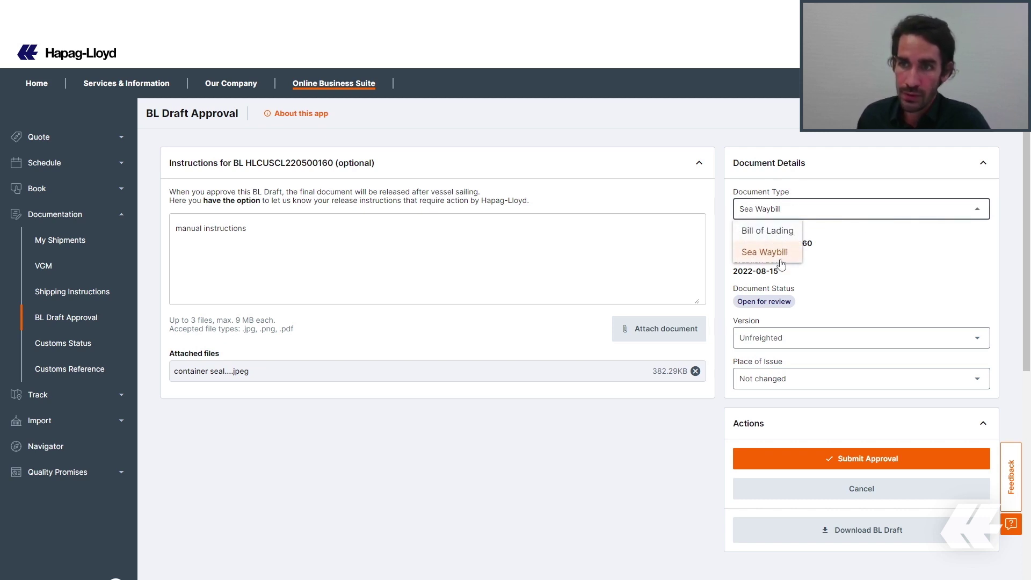
{"action": "left_click", "coordinate": [930, 286]}
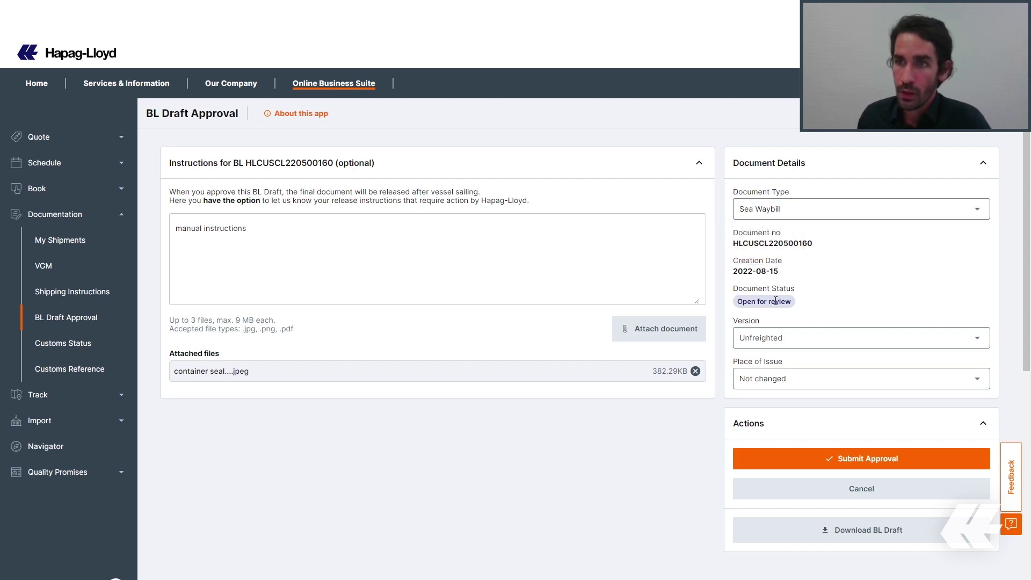
{"action": "left_click", "coordinate": [759, 341]}
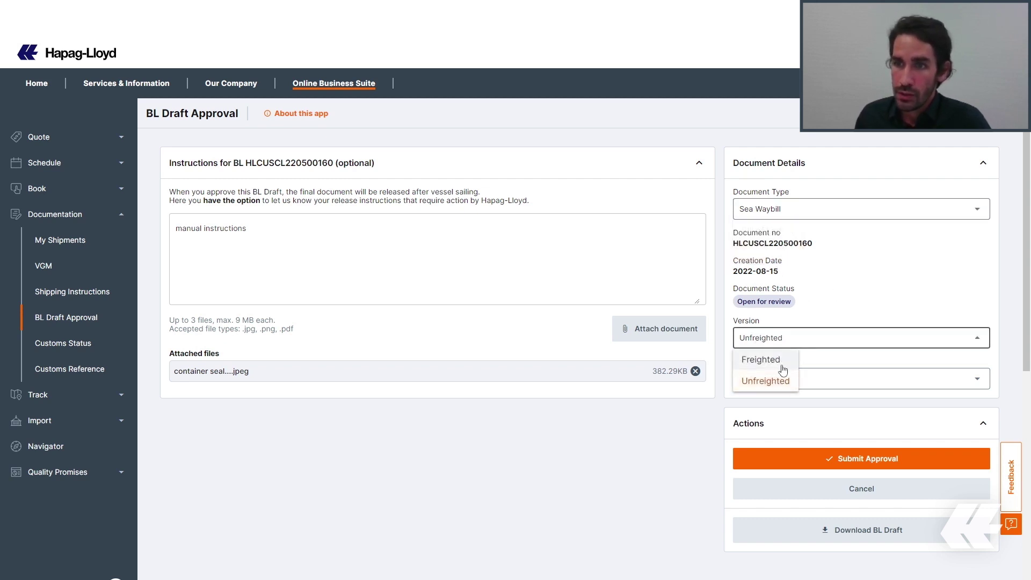
{"action": "left_click", "coordinate": [564, 493]}
- Set Place of Issue to Add your own location with designated location Hamburg
{"action": "left_click", "coordinate": [924, 383]}
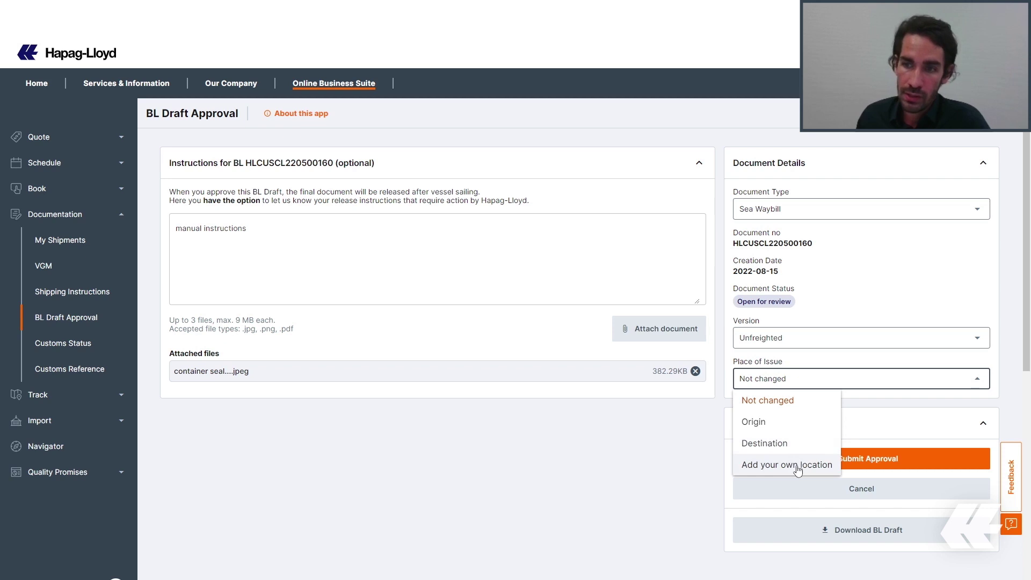
{"action": "left_click", "coordinate": [797, 465]}
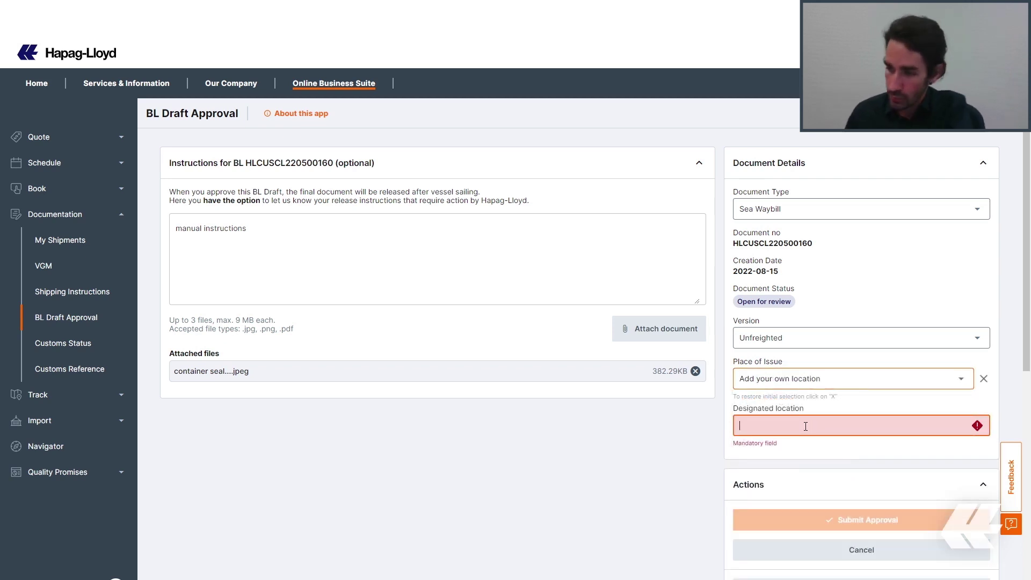
{"action": "left_click", "coordinate": [805, 426]}
{"action": "type", "text": "Hamburg"}
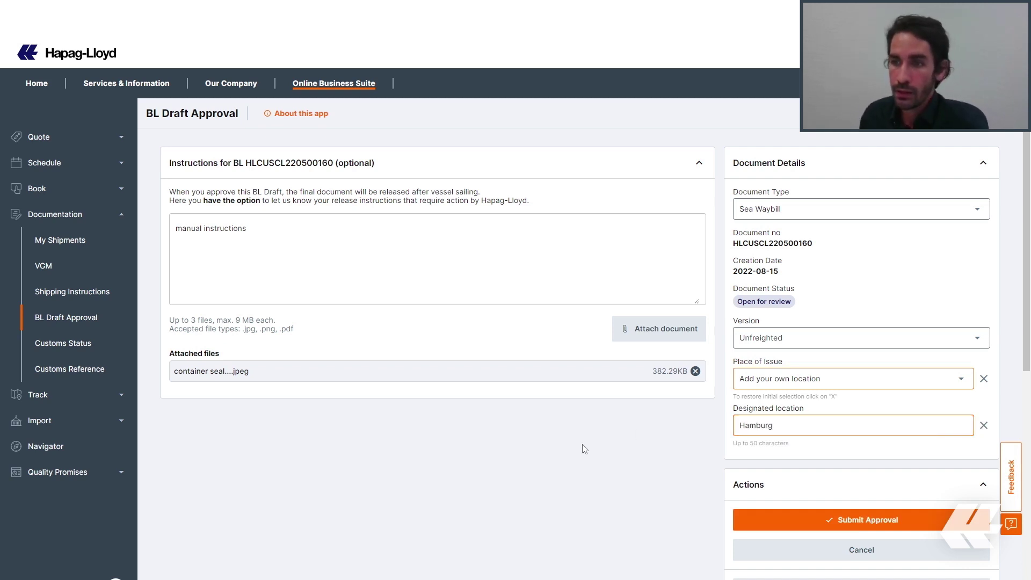
{"action": "scroll", "coordinate": [582, 449], "scroll_direction": "down", "scroll_amount": 5}
{"action": "scroll", "coordinate": [588, 451], "scroll_direction": "up", "scroll_amount": 3}
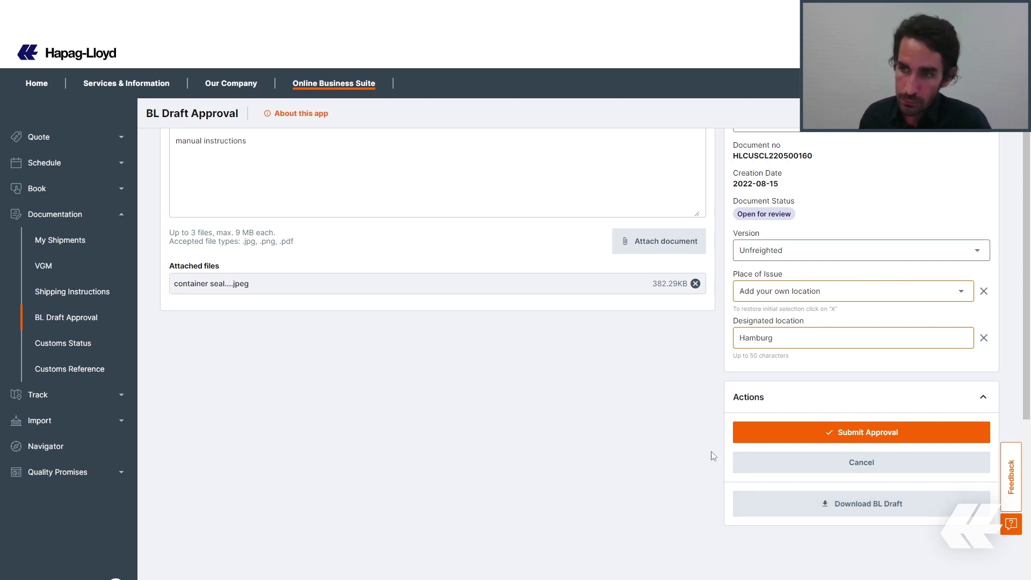
- Submit the approval and confirm it in the Approve BL Draft dialog
{"action": "left_click", "coordinate": [816, 437]}
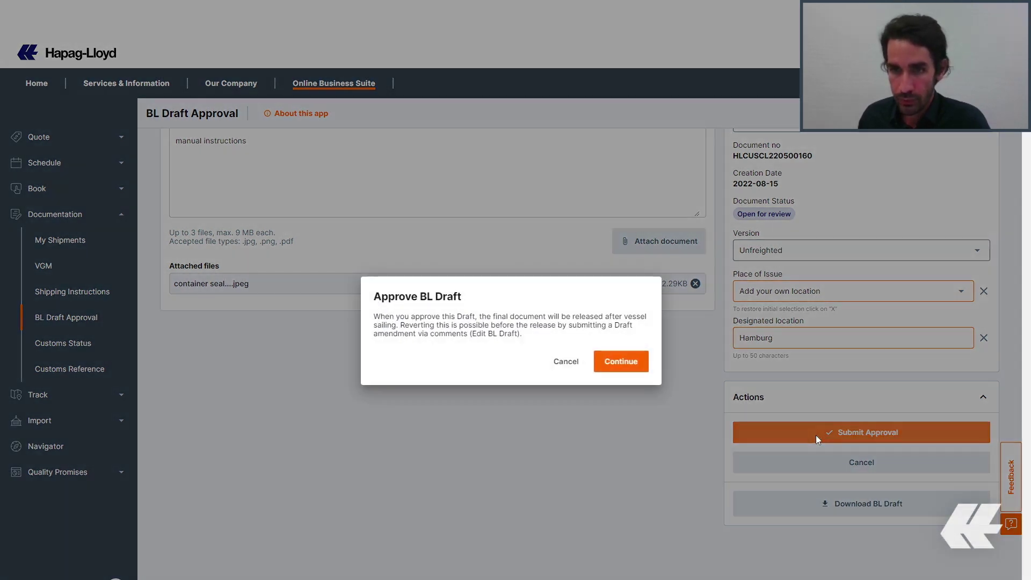
{"action": "left_click", "coordinate": [616, 367]}
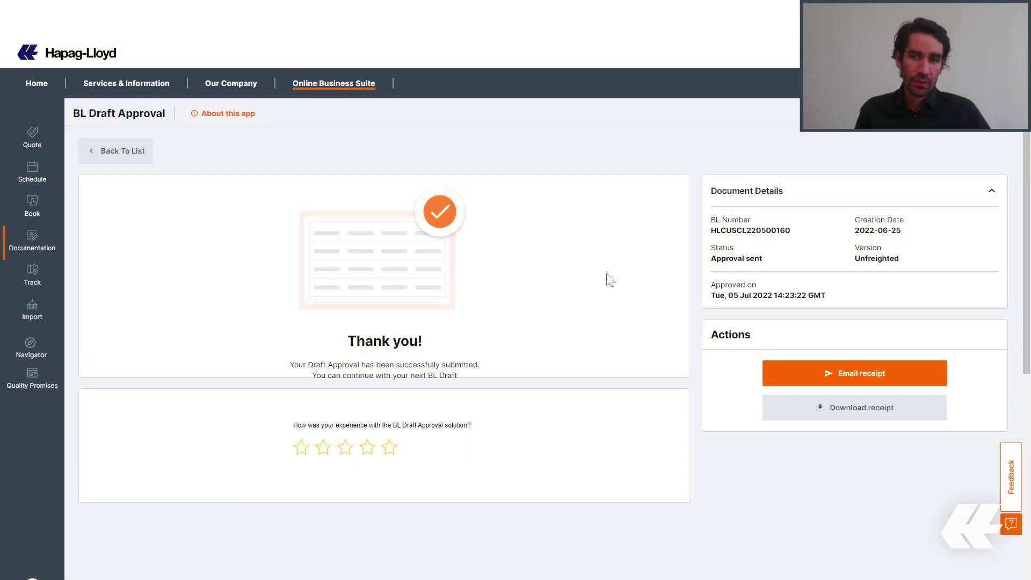
{"action": "left_click", "coordinate": [1011, 524]}
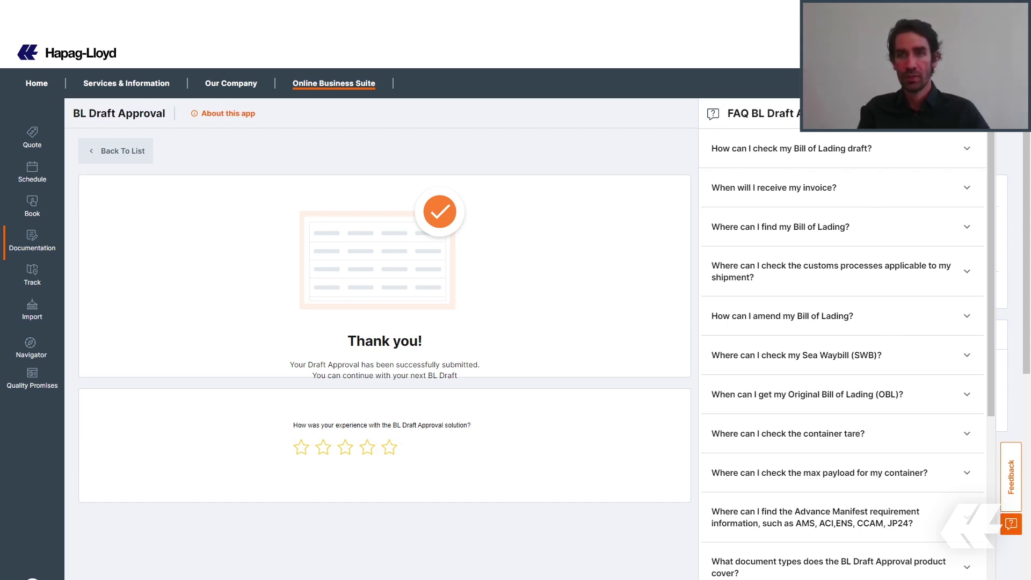
{"action": "left_click", "coordinate": [975, 114]}
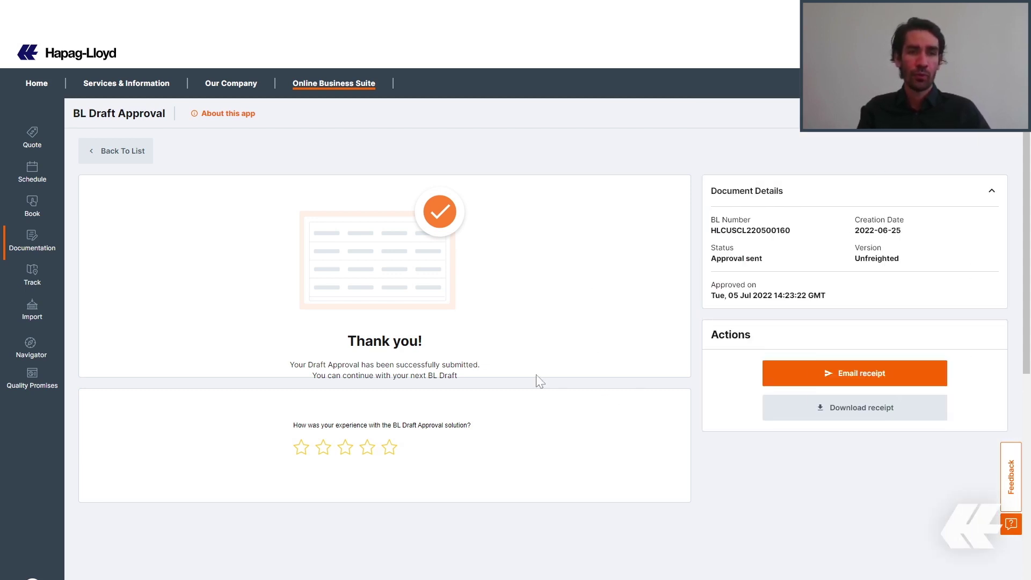
- Give a five-star rating in the Feedback form with the comment 'BLDA rocks'
{"action": "left_click", "coordinate": [1010, 476]}
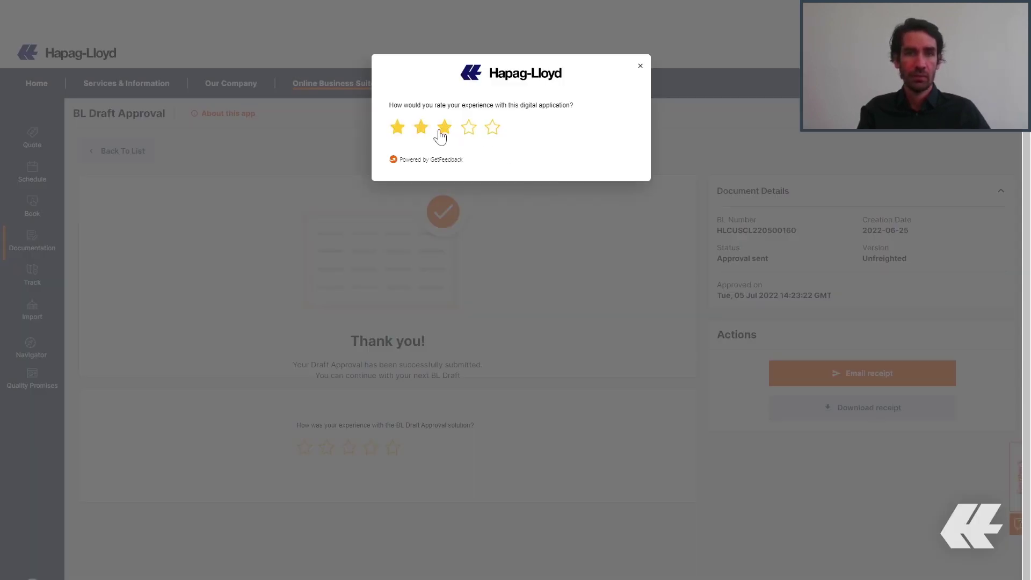
{"action": "left_click", "coordinate": [492, 127]}
{"action": "key", "text": "Tab"}
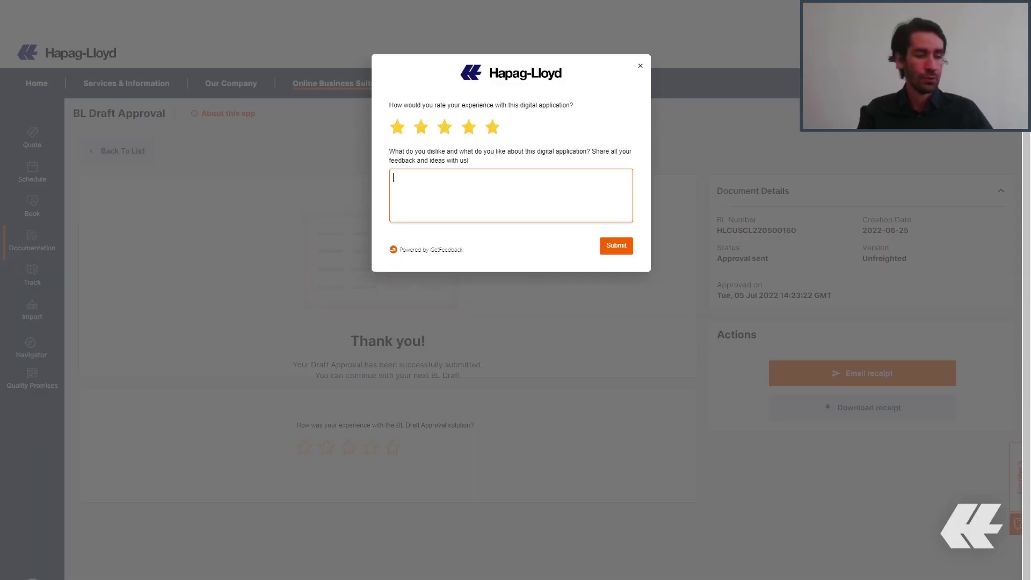
{"action": "type", "text": "BLDA roc"}
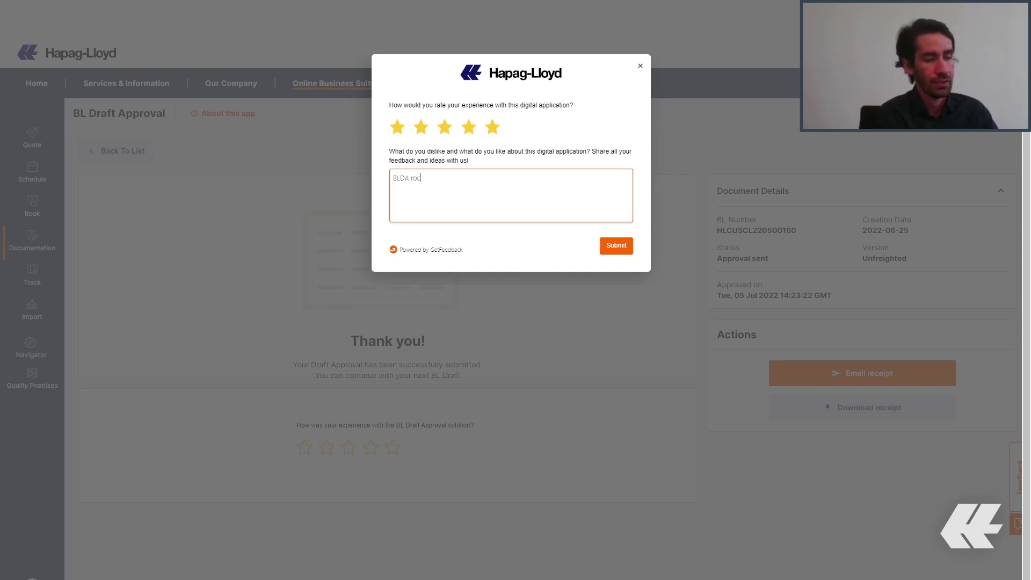